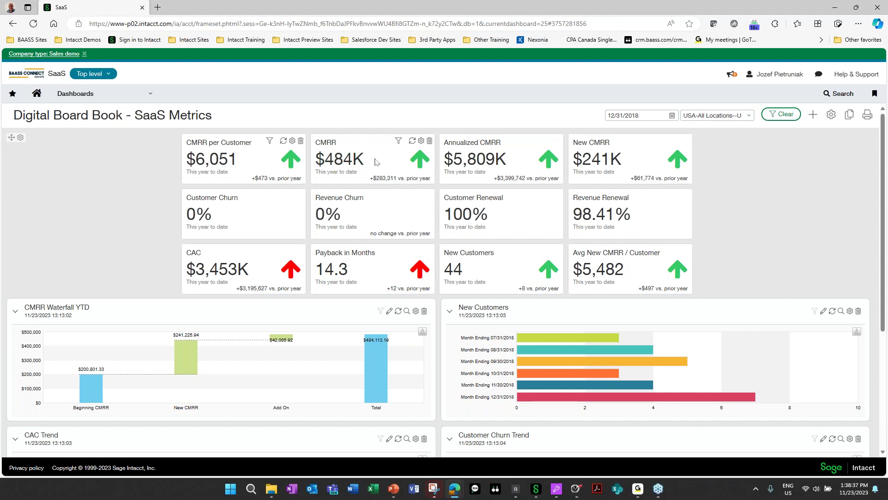
mouse_move(467, 170)
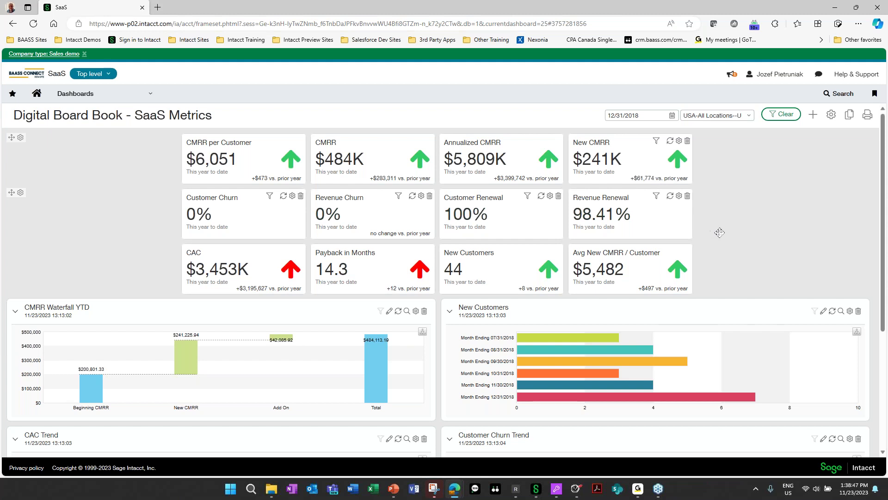
scroll(100, 170, down, 3)
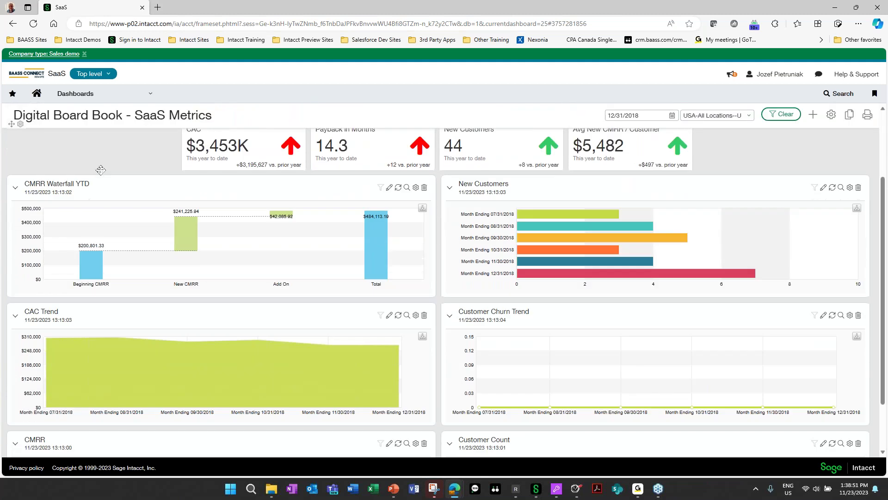
scroll(101, 170, down, 1)
mouse_move(563, 187)
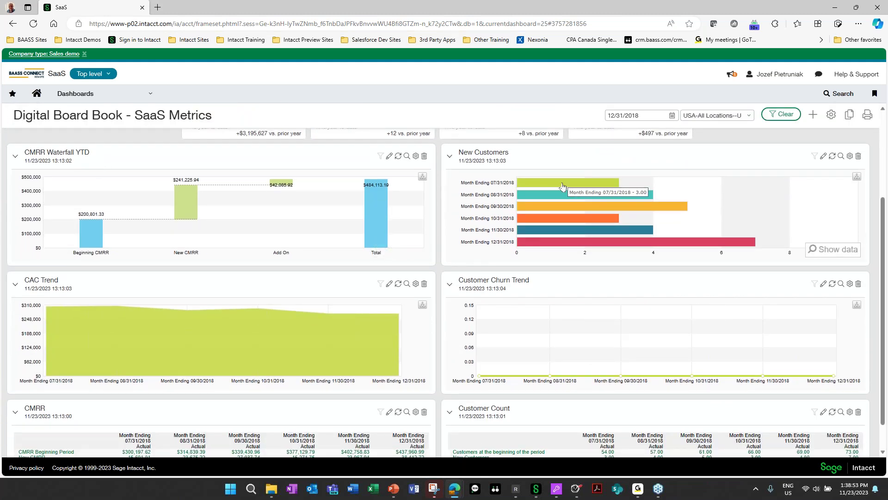
mouse_move(616, 237)
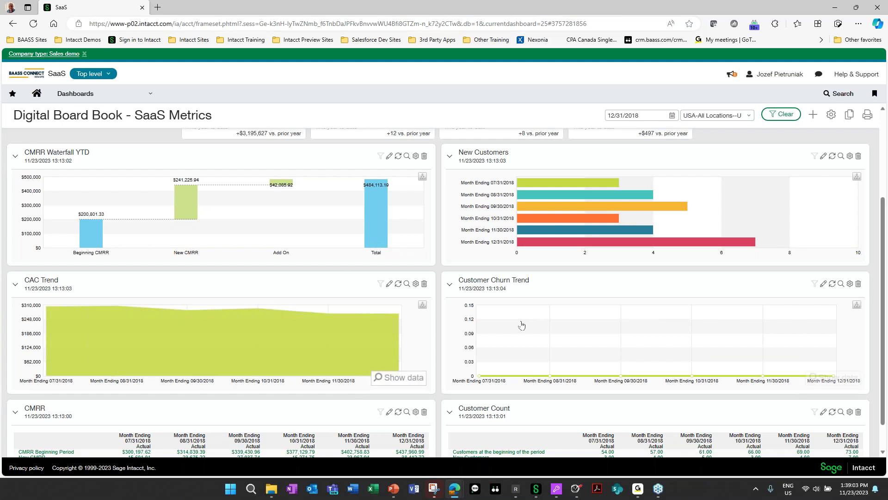
scroll(527, 325, down, 1)
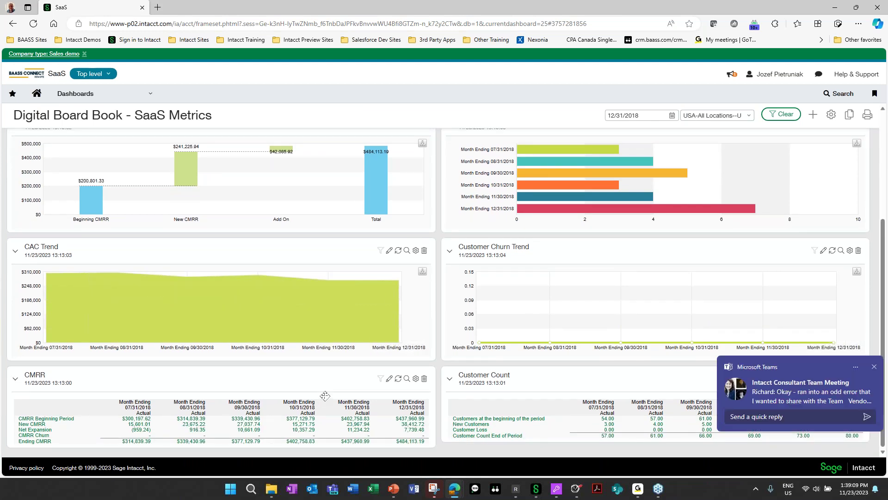
click(873, 367)
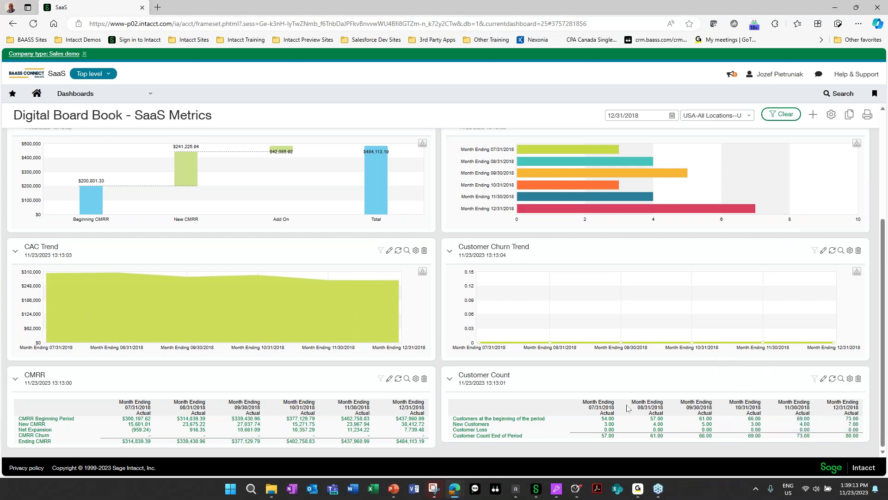
scroll(629, 409, up, 4)
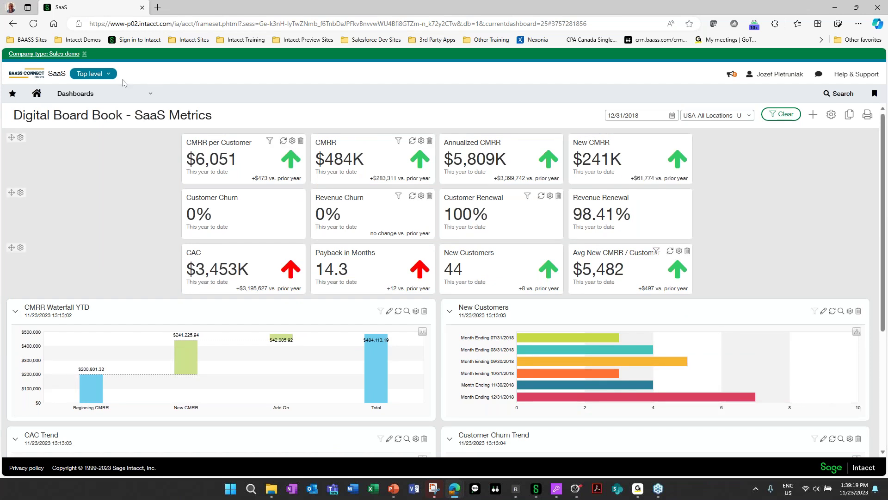
click(110, 75)
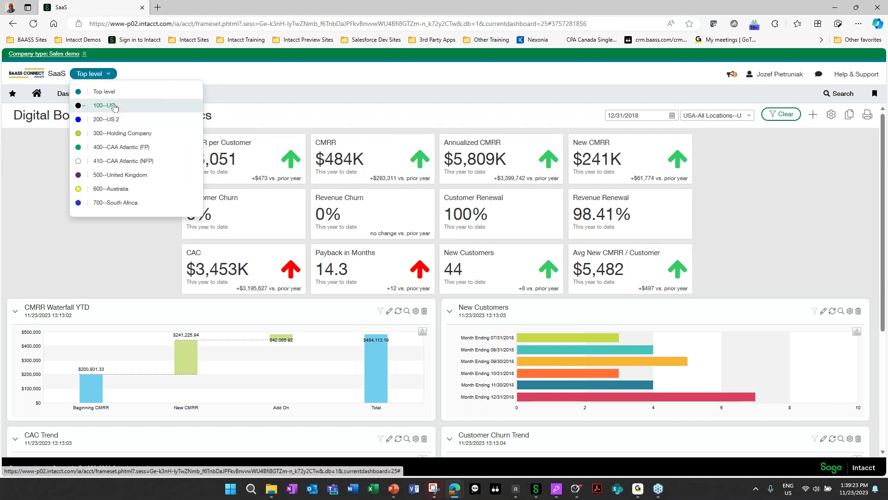
Step: Filter the dashboard to location 100--US, then open the Contracts list
click(746, 115)
click(723, 241)
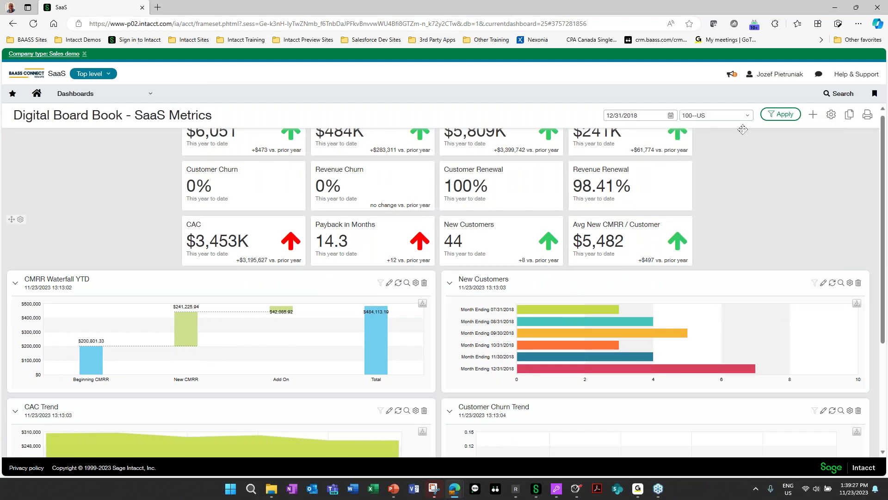
click(786, 116)
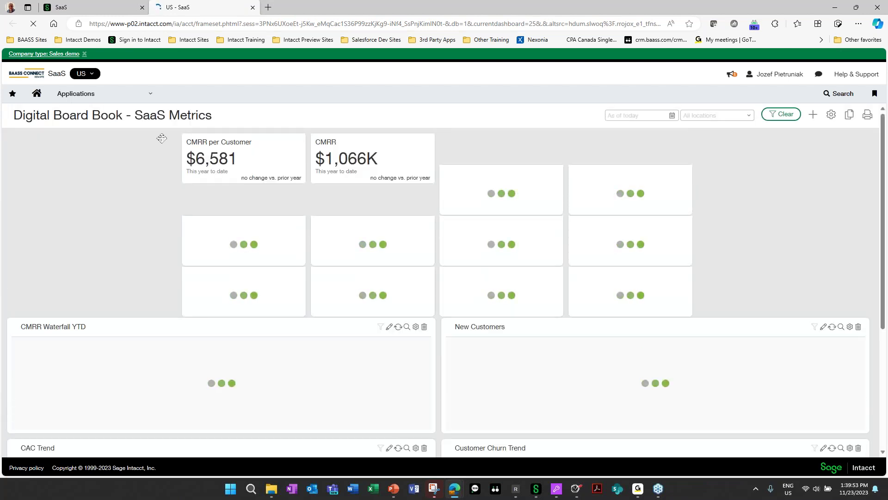
click(92, 95)
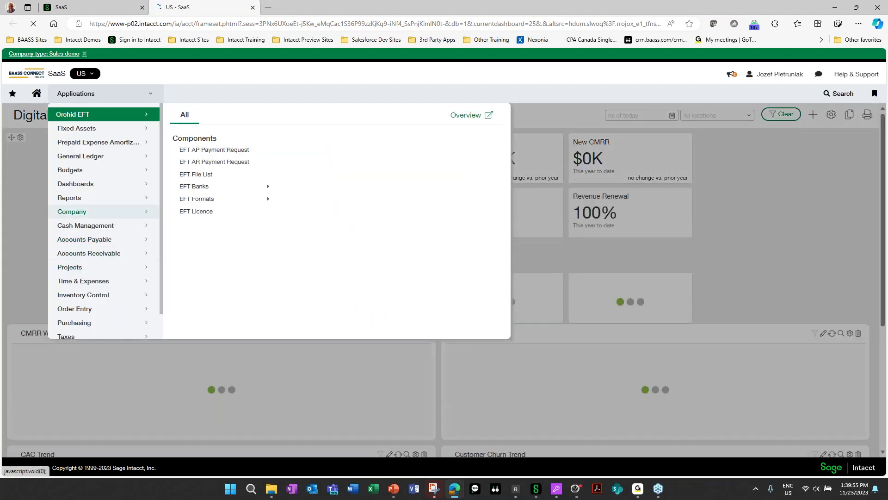
click(201, 144)
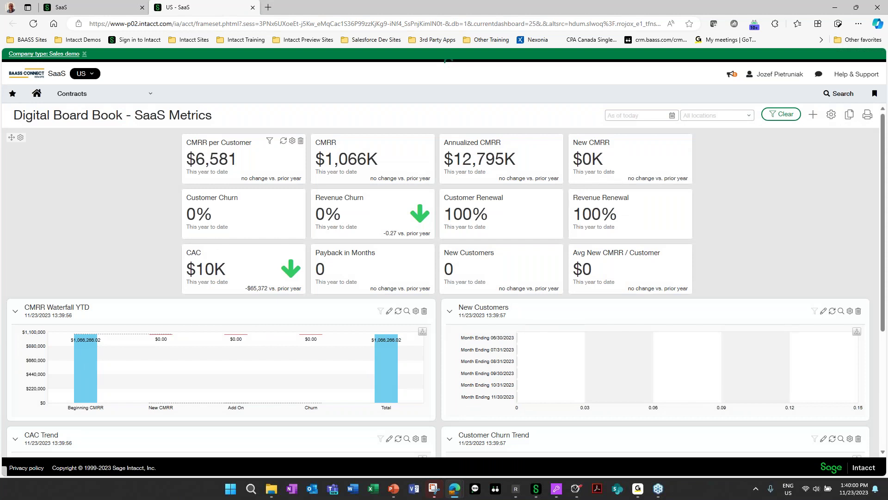
Step: Filter contracts by name '%Exam' and open contract CN1160 for editing
scroll(218, 227, down, 5)
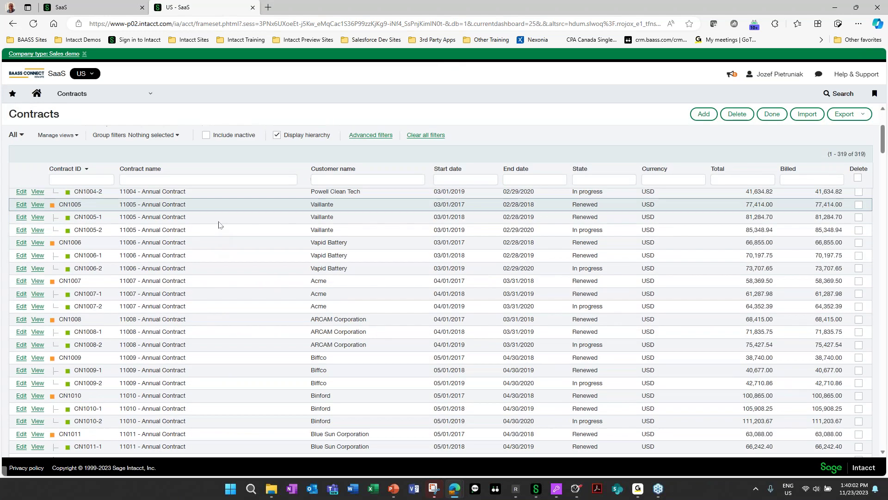
scroll(222, 230, down, 4)
click(183, 180)
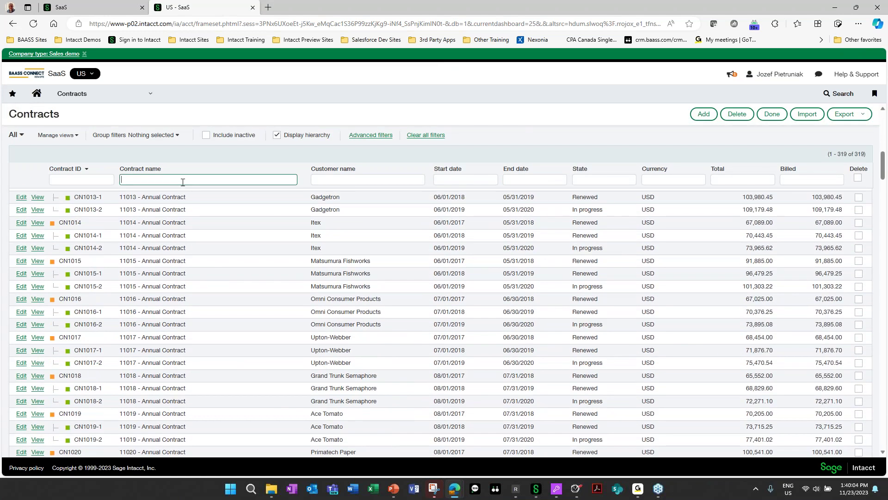
text(%Example)
key(Return)
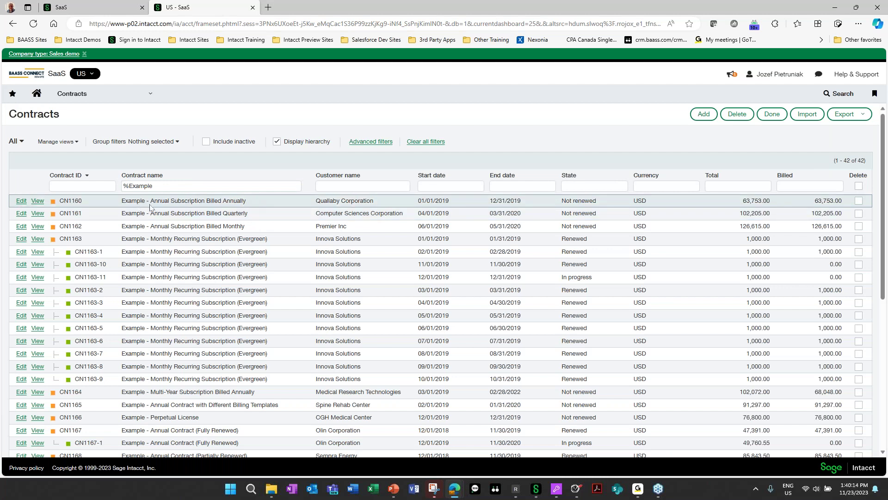
click(23, 202)
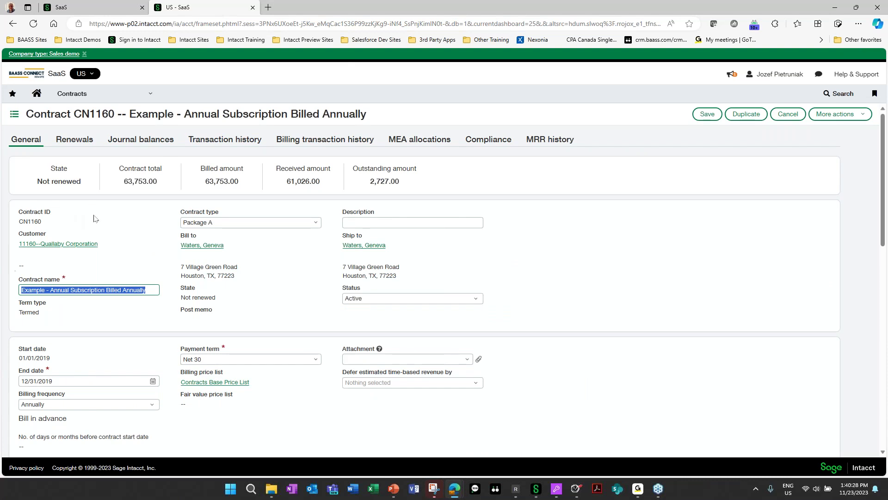
click(262, 222)
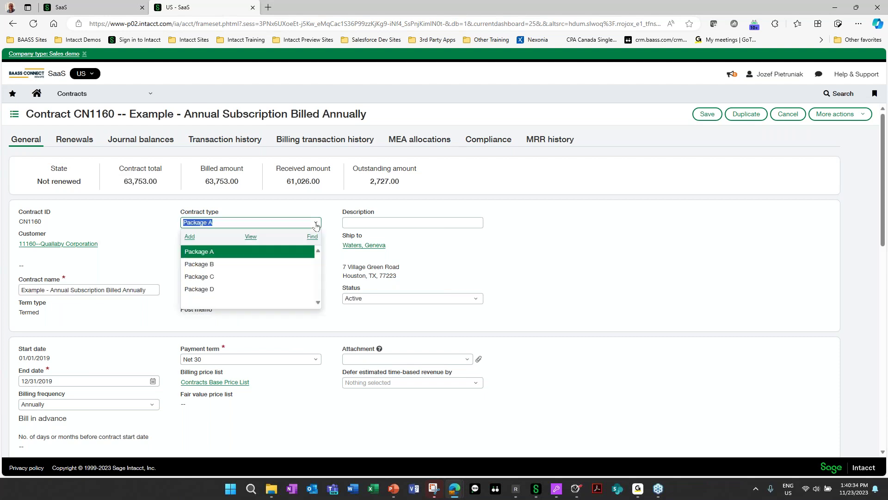
click(293, 252)
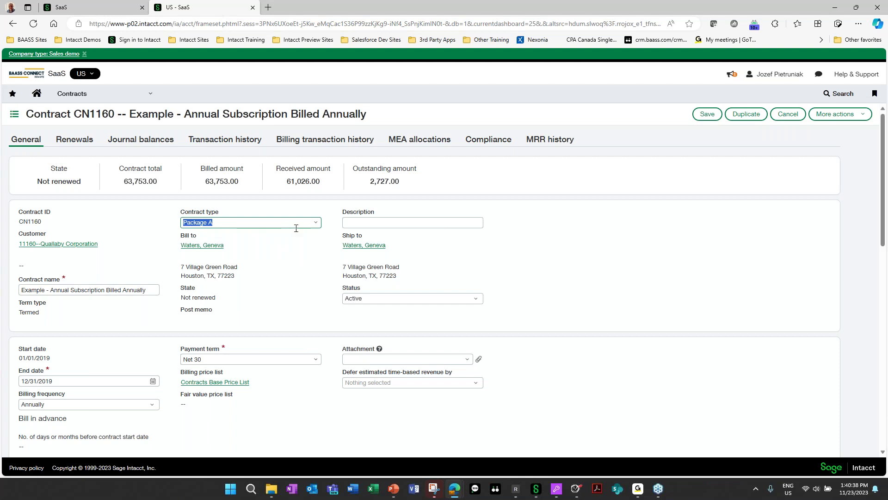
scroll(314, 223, down, 1)
click(314, 217)
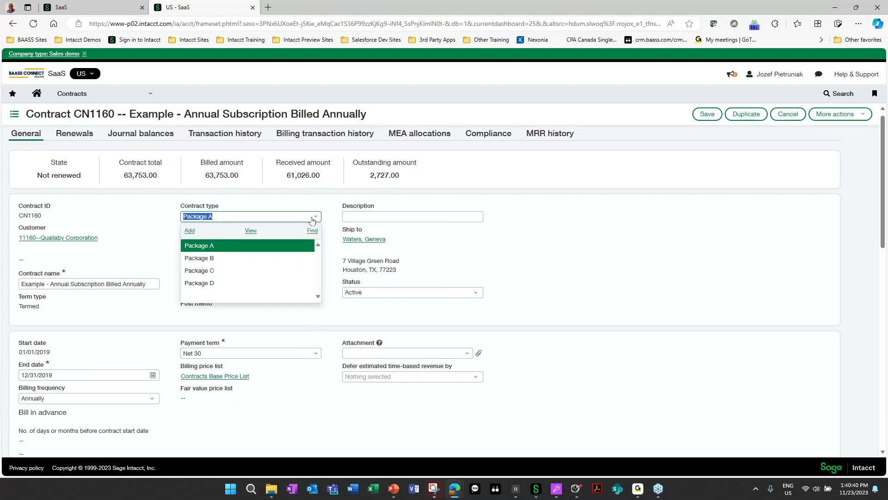
click(275, 246)
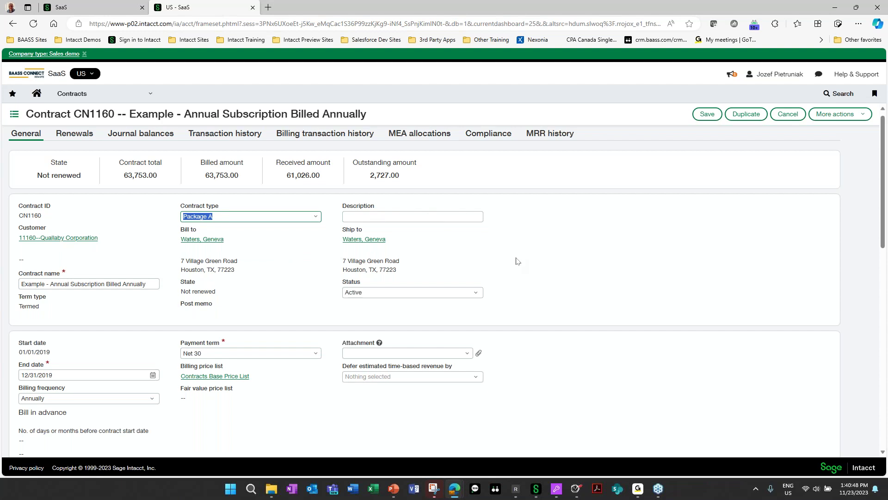
scroll(551, 263, down, 2)
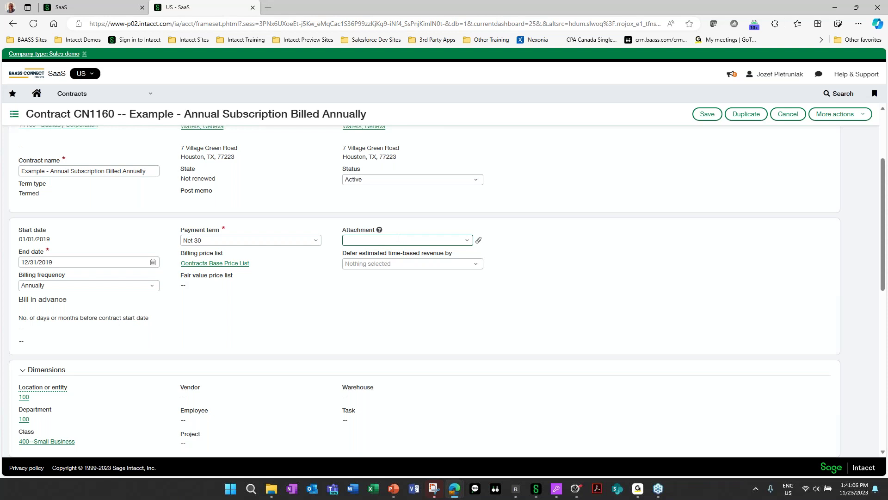
Step: Scroll down to the contract lines and open line 1, 10100--Main Module Subscription
scroll(222, 306, down, 2)
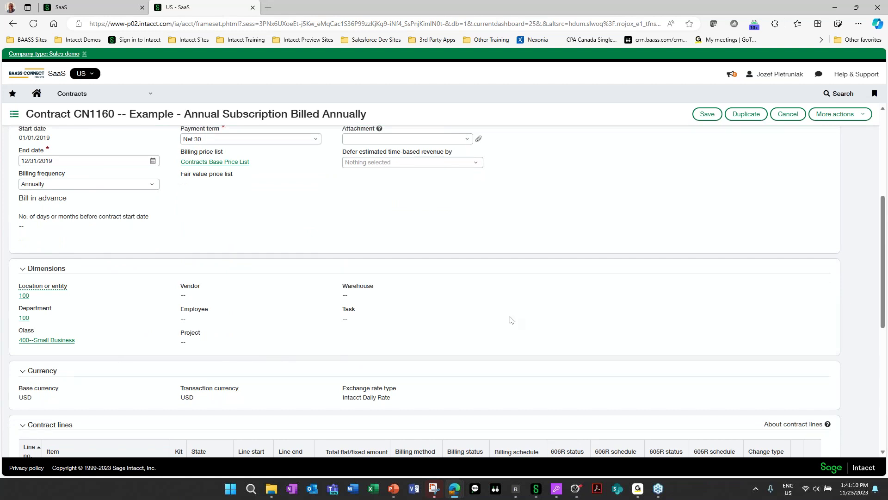
scroll(511, 319, down, 2)
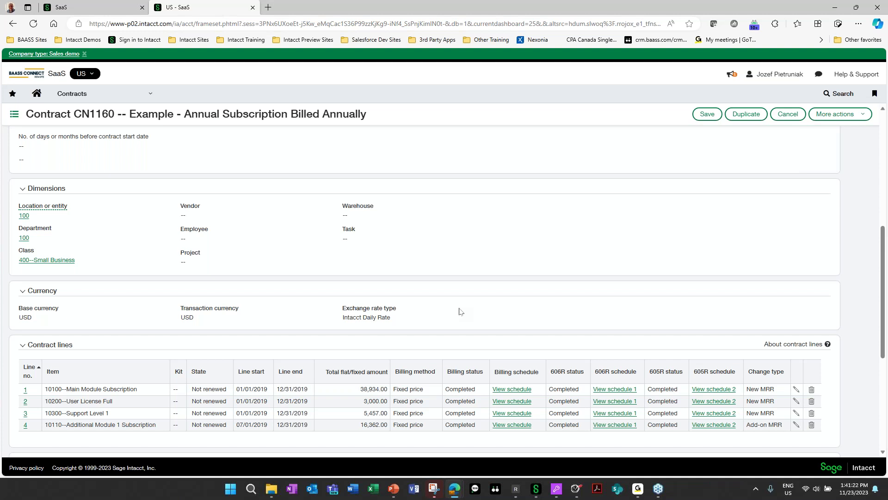
scroll(471, 306, down, 1)
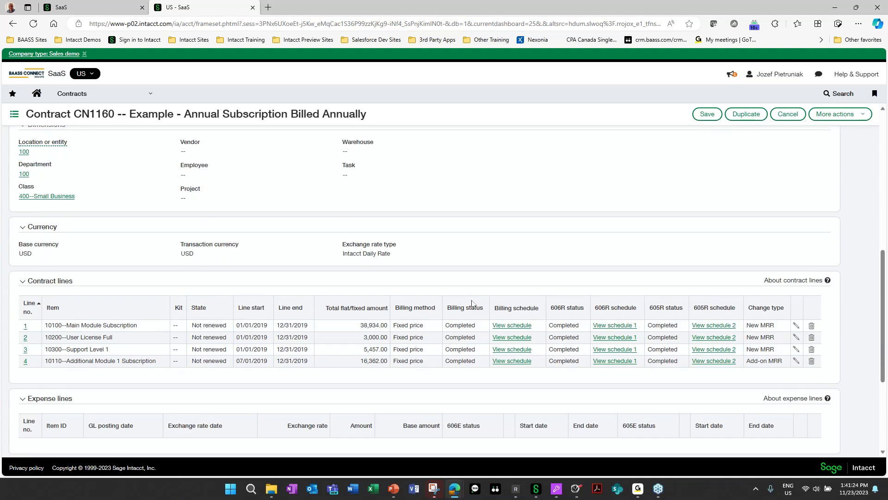
scroll(472, 303, down, 1)
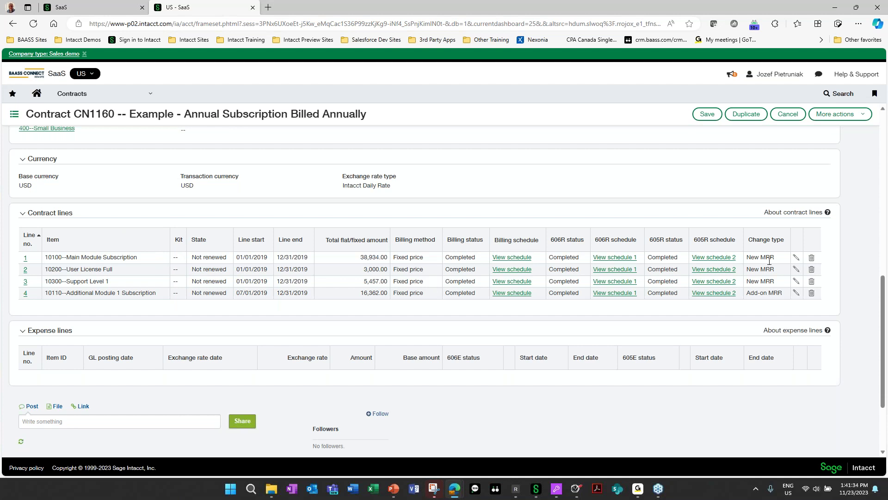
click(796, 258)
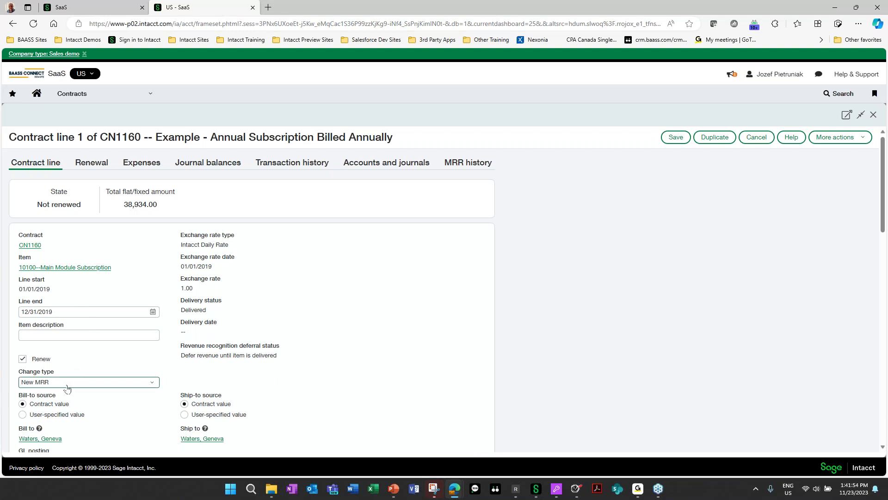
scroll(332, 306, down, 6)
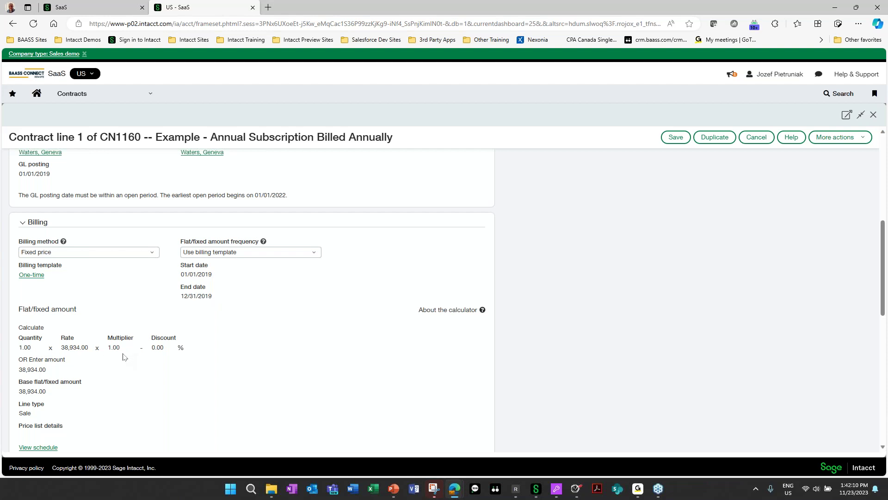
scroll(240, 360, down, 2)
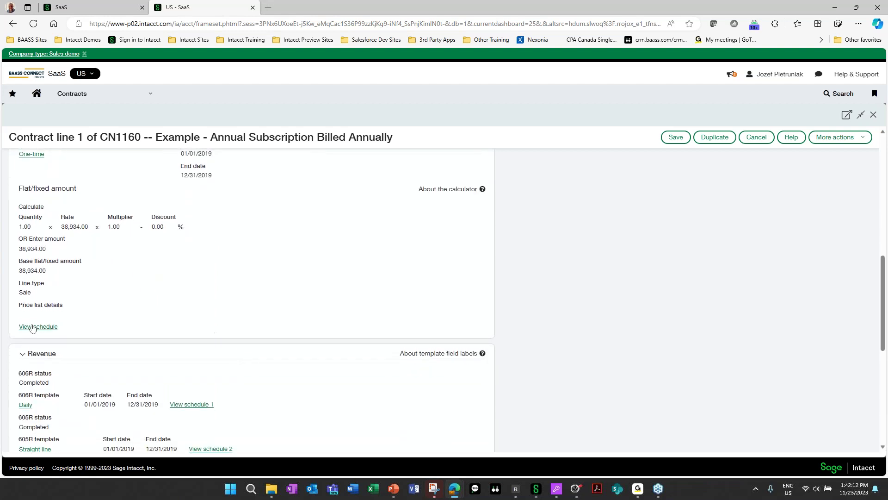
click(38, 327)
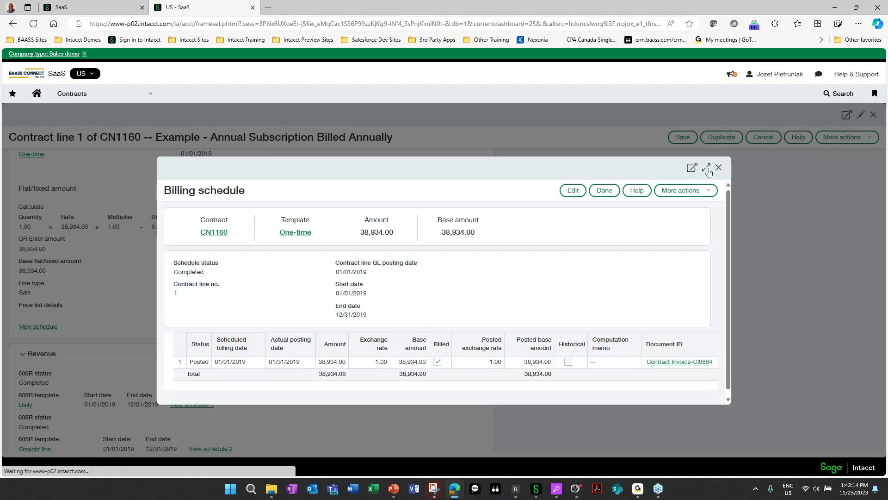
click(706, 167)
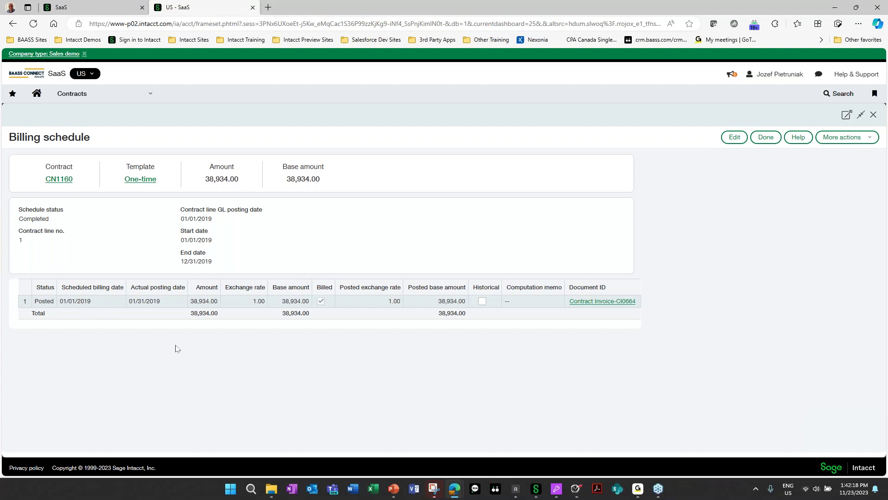
click(766, 137)
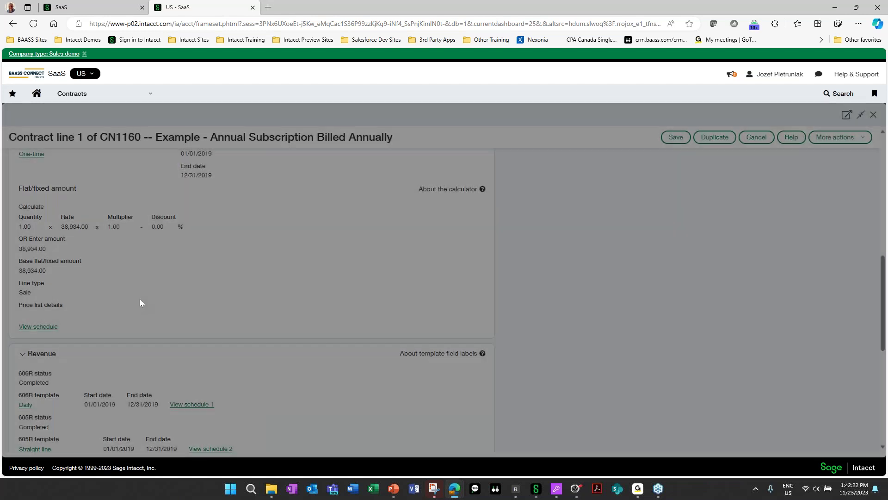
scroll(149, 298, down, 2)
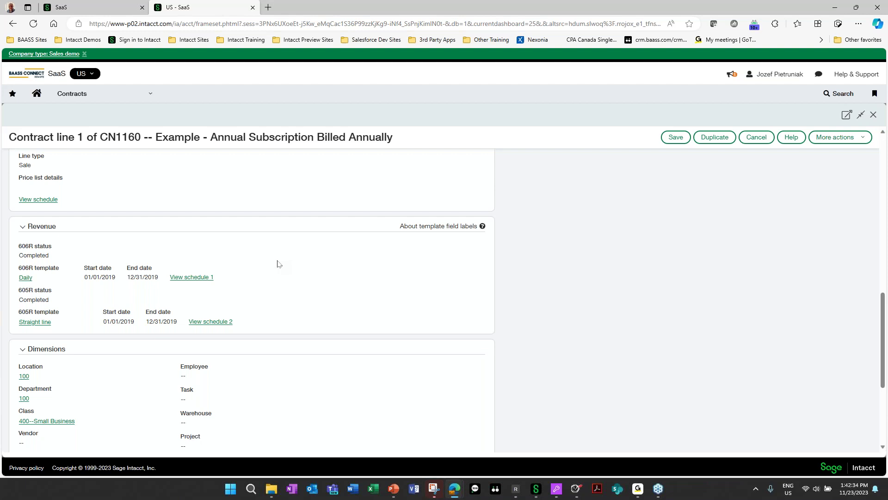
scroll(278, 264, down, 2)
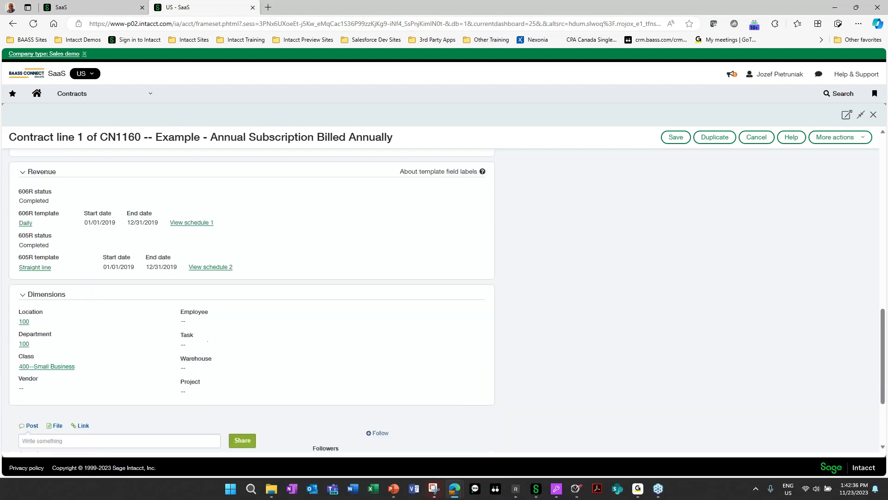
scroll(286, 294, up, 2)
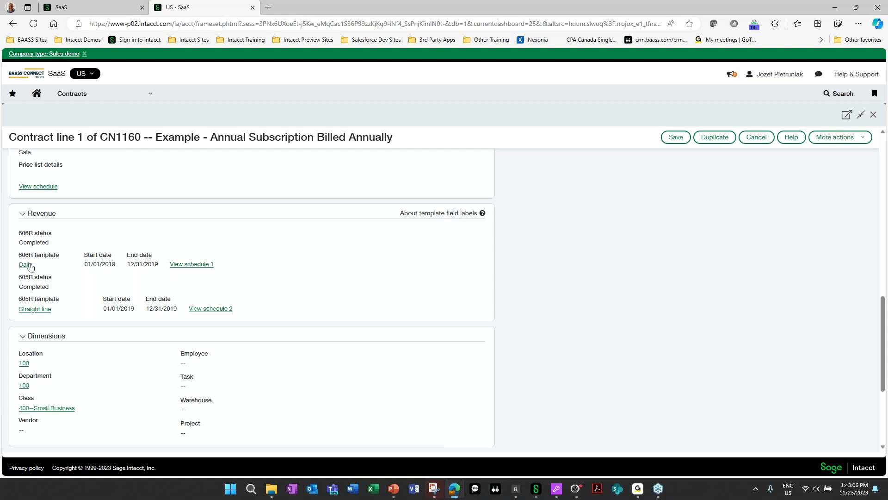
click(194, 265)
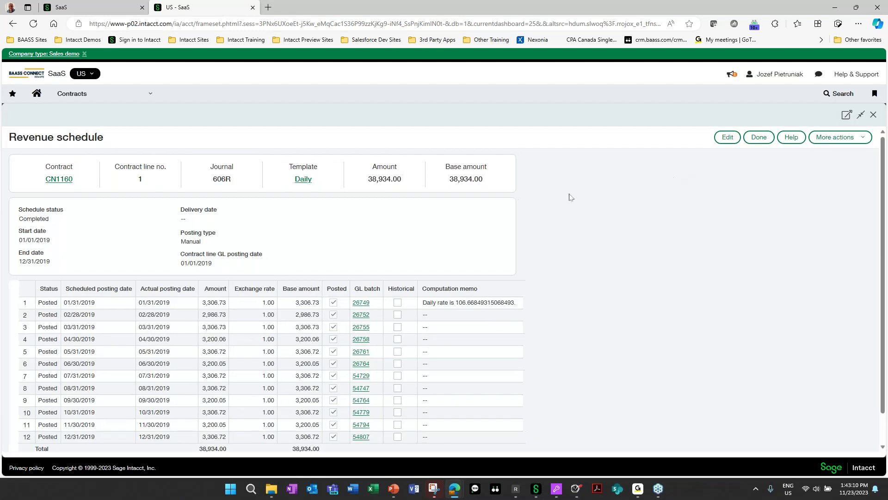
scroll(221, 301, down, 1)
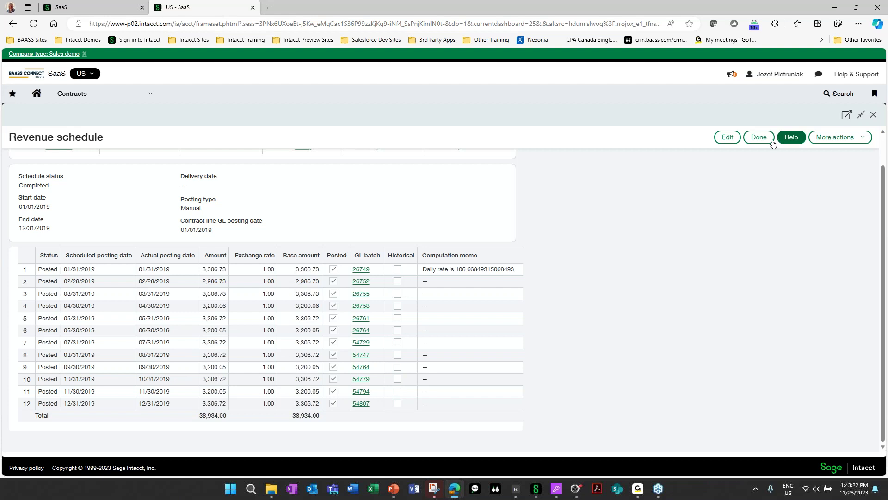
click(754, 138)
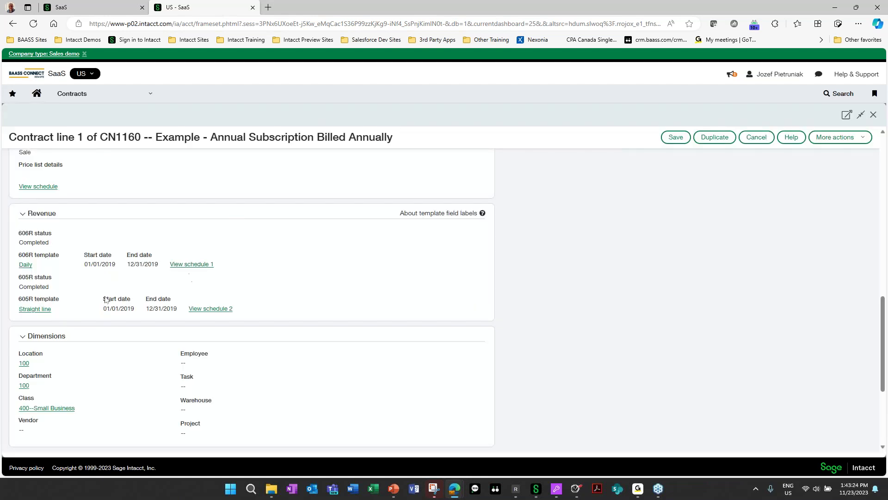
click(207, 309)
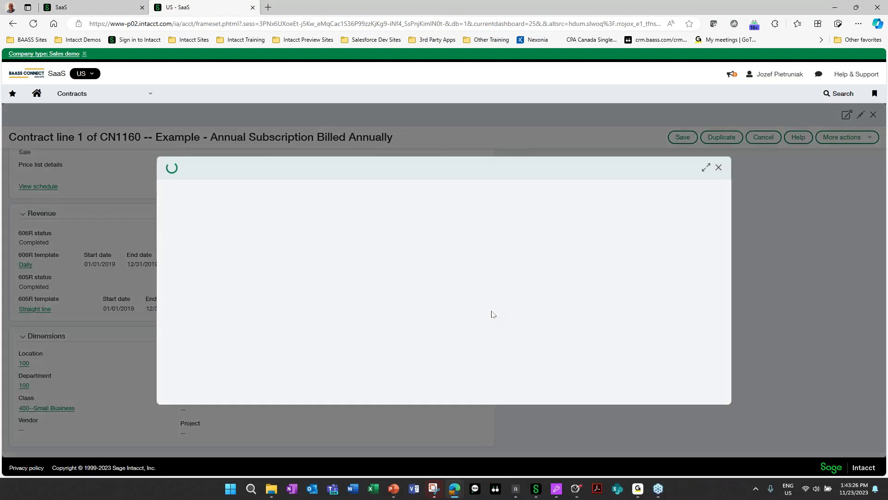
click(707, 170)
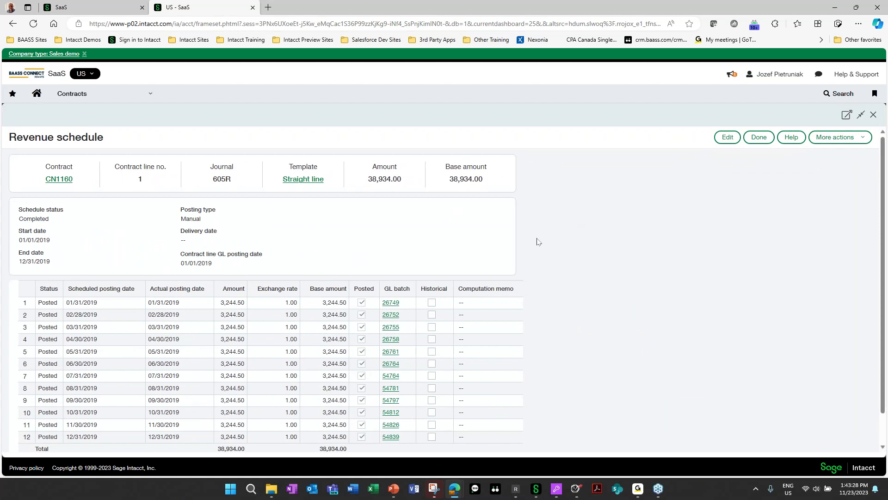
scroll(555, 252, down, 1)
click(755, 138)
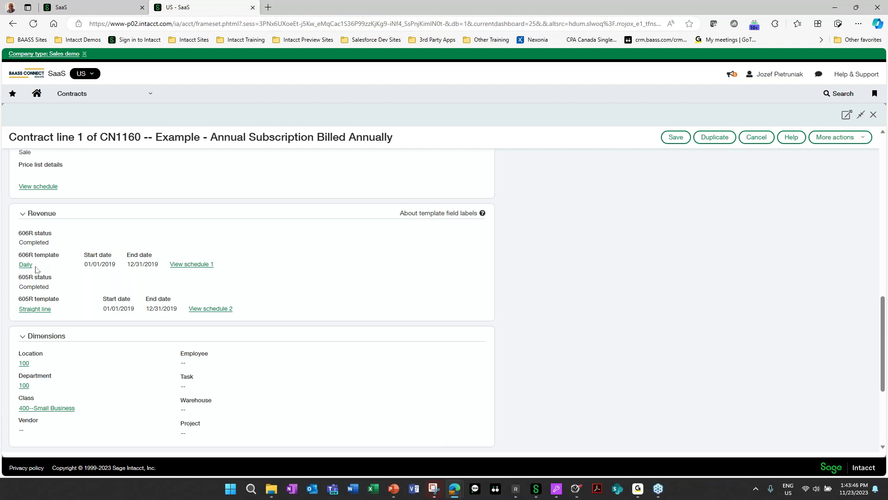
Step: Scroll back to the top of contract line 1's detail page
scroll(793, 293, up, 5)
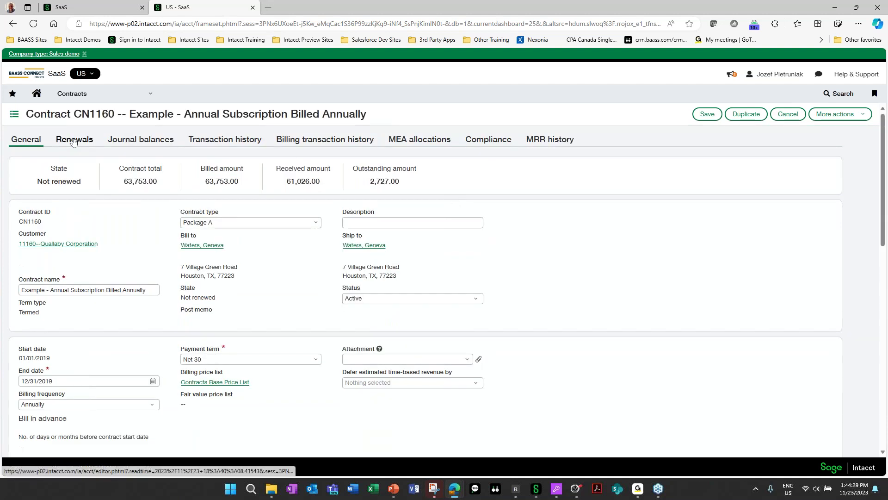
Step: Review CN1160's renewals and journal balances, then display its transaction history
click(73, 140)
click(131, 145)
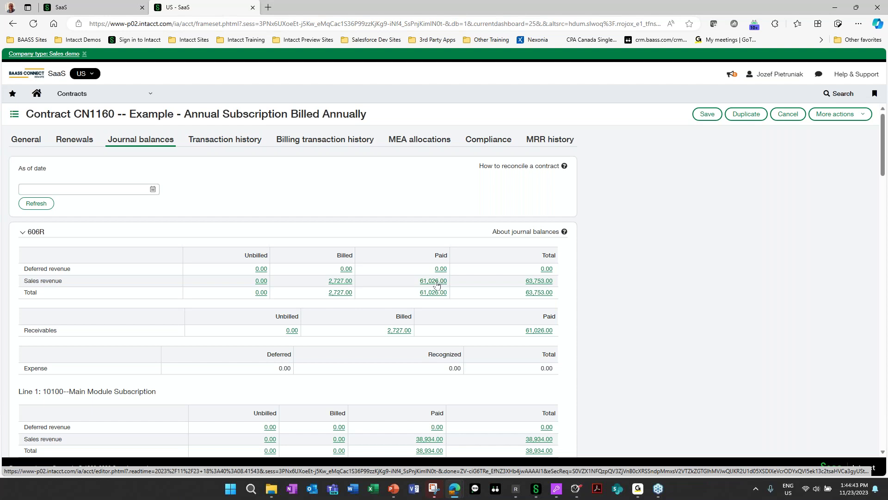
scroll(213, 262, down, 4)
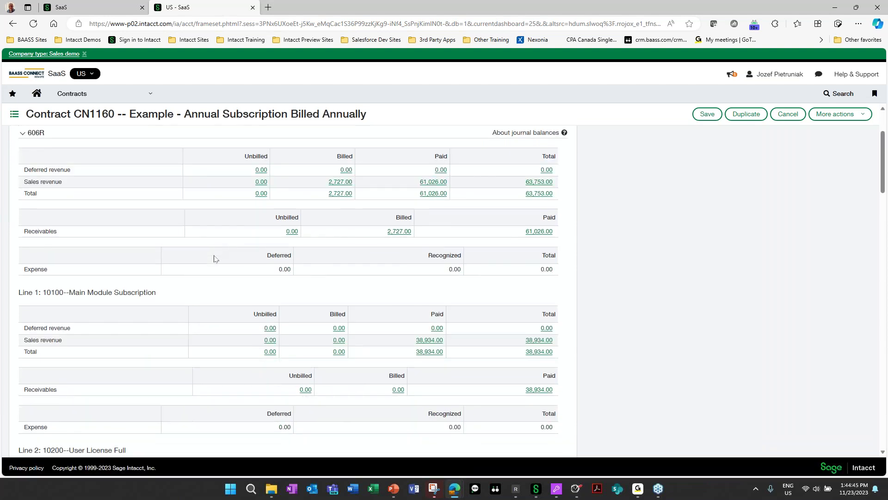
scroll(213, 262, up, 3)
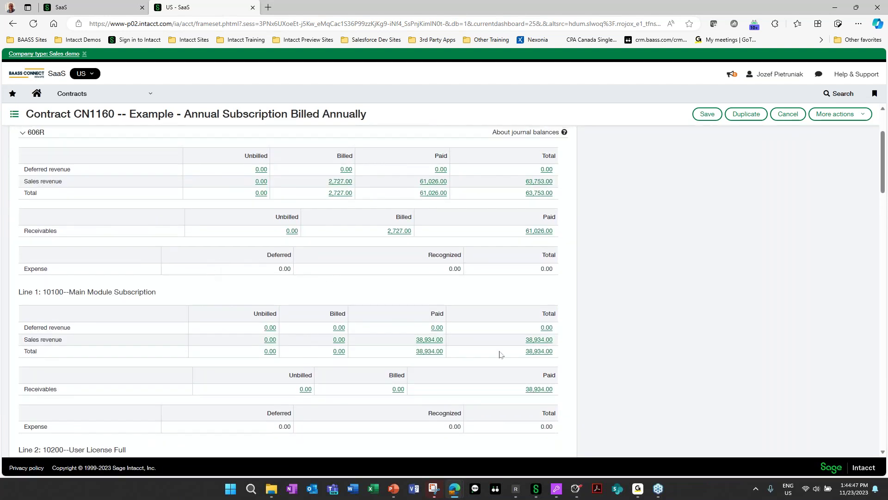
scroll(675, 340, up, 2)
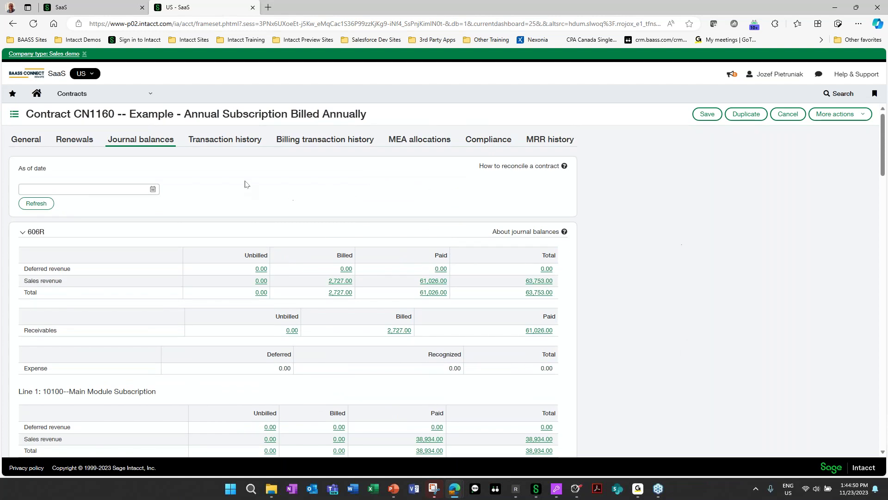
click(235, 142)
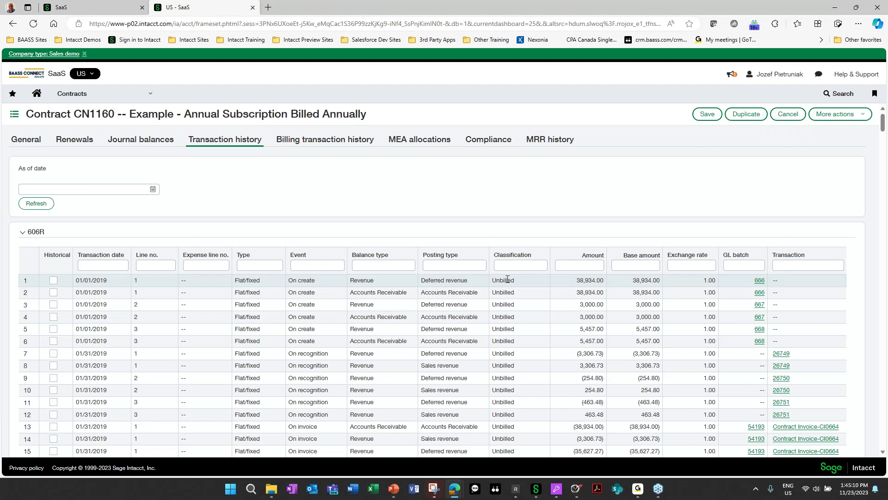
Step: Scroll through CN1160's transaction history entries
scroll(509, 277, down, 4)
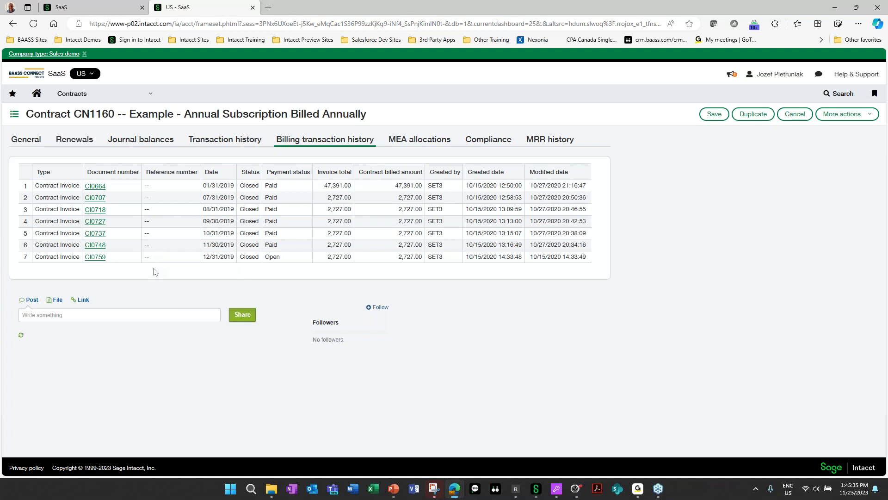
Step: Display CN1160's MEA allocations tab, which lists no allocations
click(412, 145)
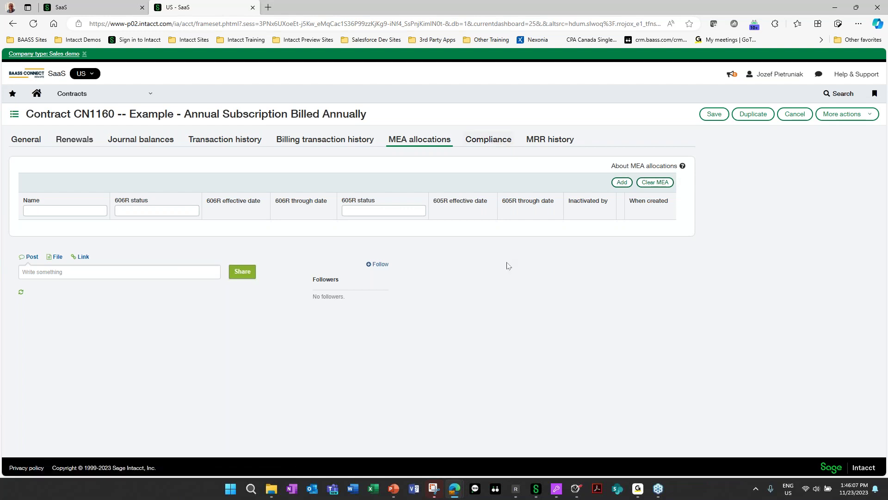
Step: Display CN1160's compliance checklist of six tasks, none signed off
click(488, 139)
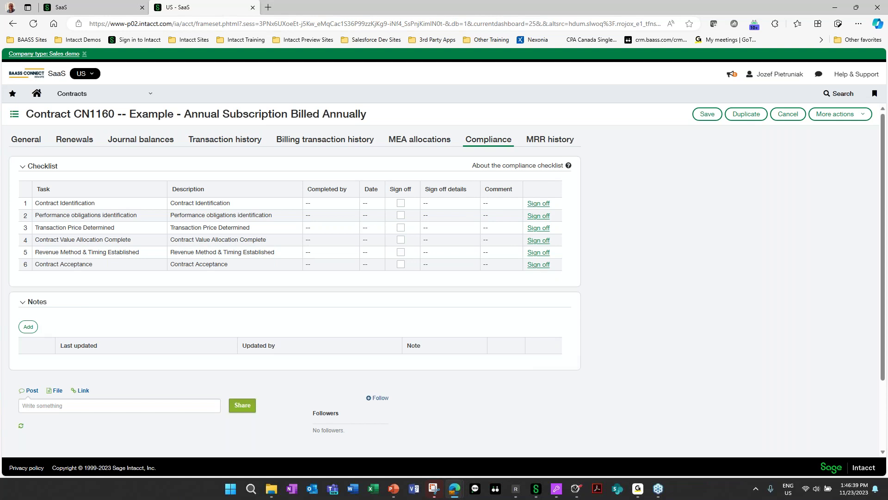
Step: Show CN1160's MRR history and highlight the 3,244.50 New MRR amount in row 1
click(558, 143)
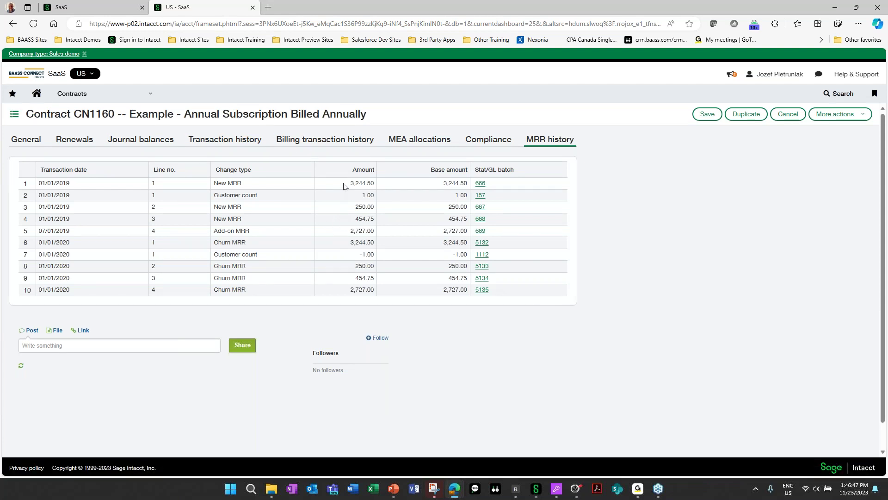
drag(350, 184, 366, 195)
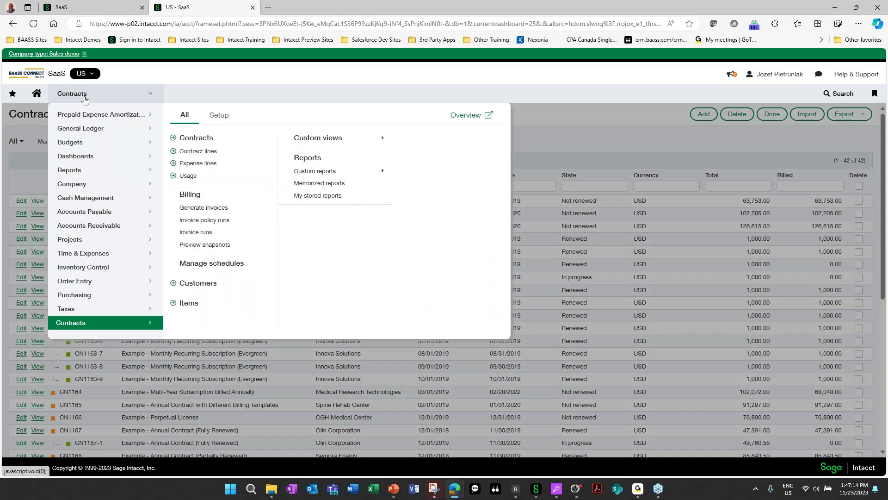
Step: In the SaaS metrics session, open the Revenue templates list under Contracts setup
click(93, 7)
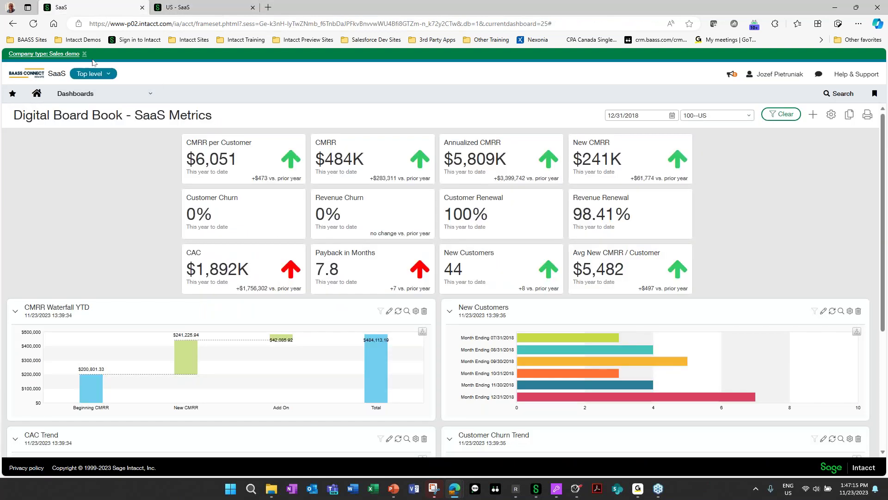
click(78, 95)
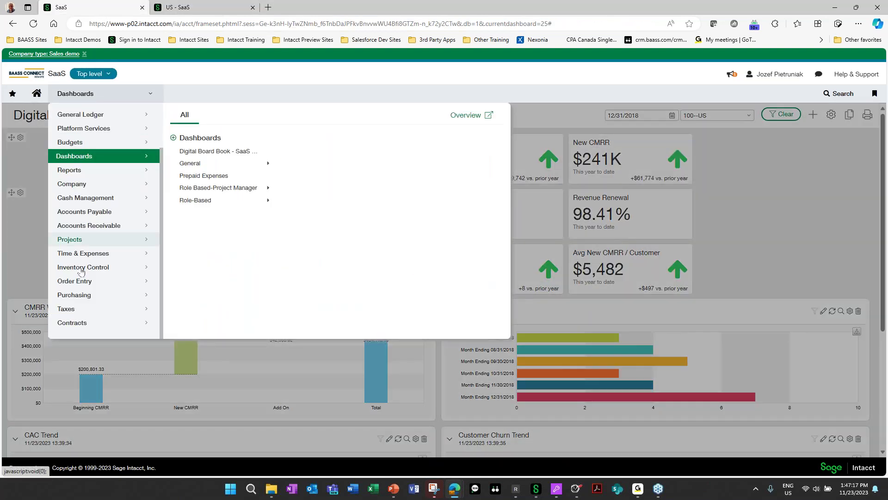
click(72, 324)
click(219, 115)
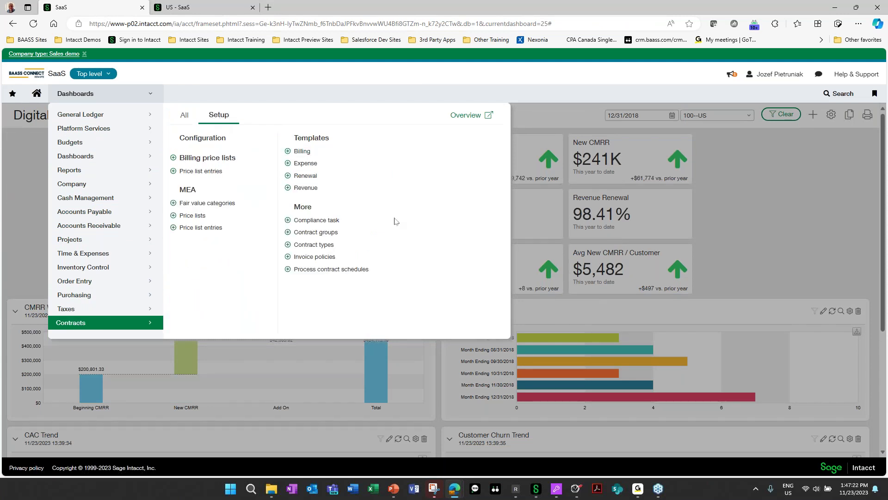
click(315, 190)
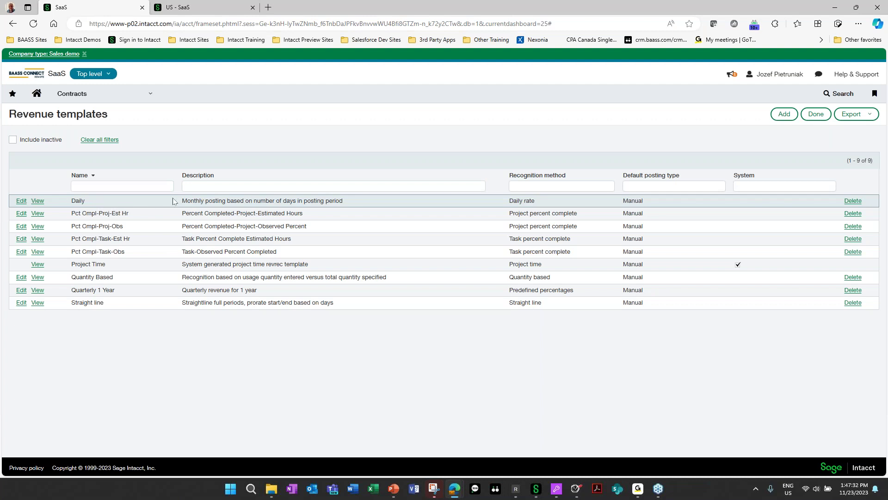
Step: Review the nine revenue templates, including Project Time and Quantity Based, then open the Contracts module menu
triple_click(217, 311)
click(245, 322)
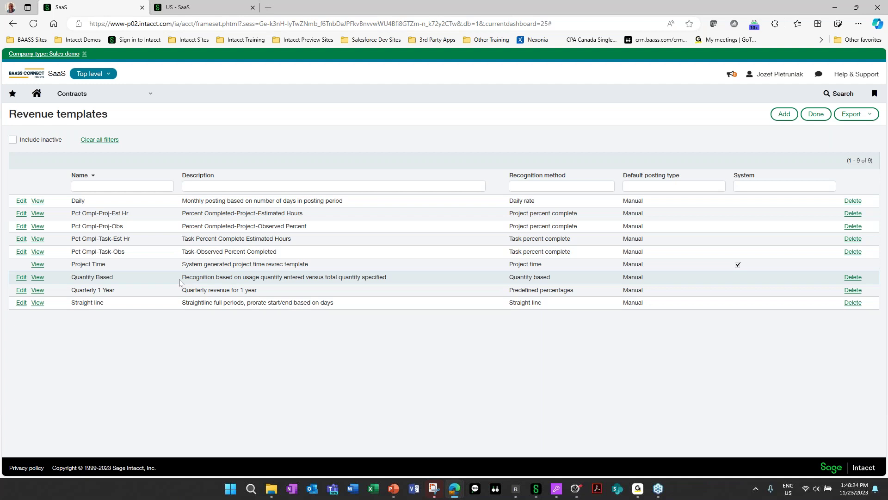
click(102, 94)
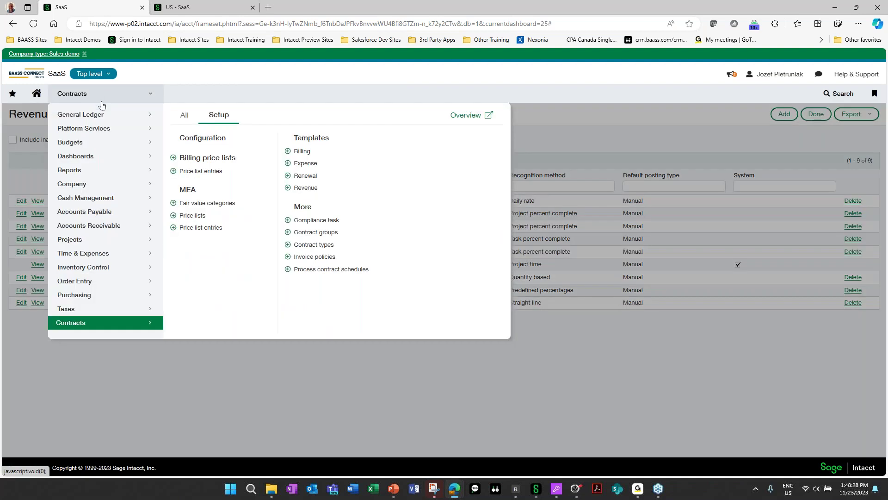
Step: Open the Role-Based Executive - SaaS dashboard from the Dashboards list
click(85, 161)
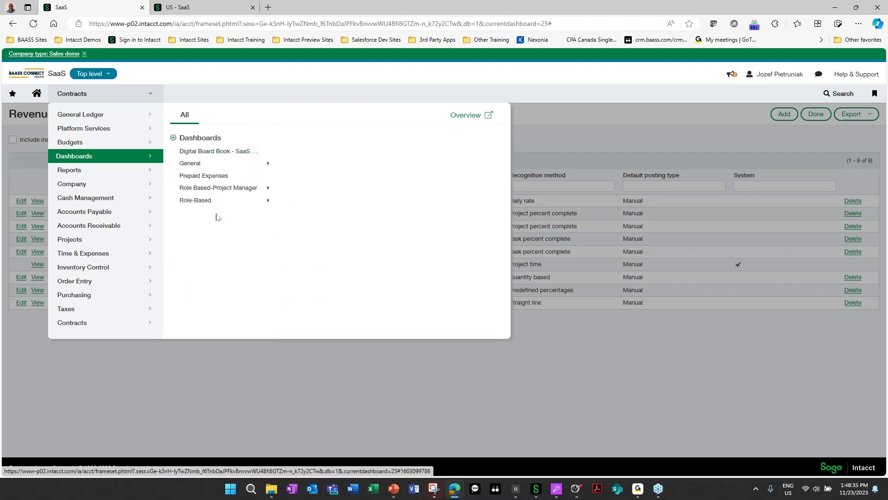
mouse_move(218, 207)
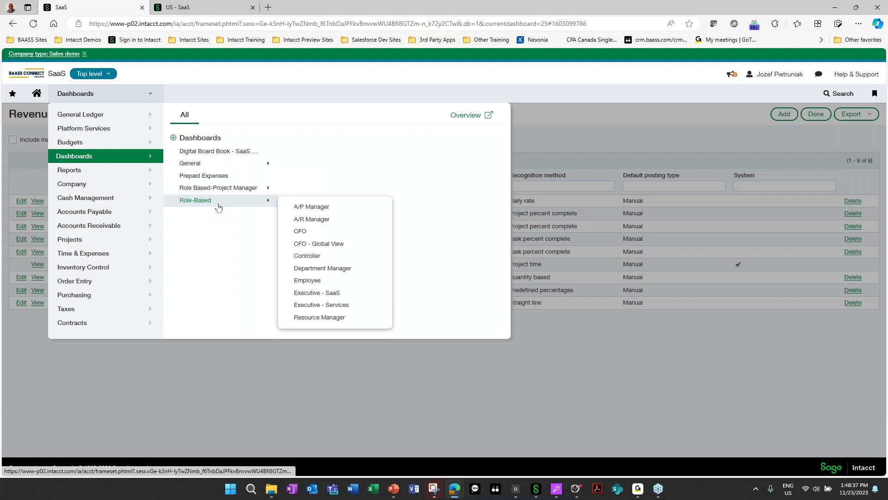
click(307, 279)
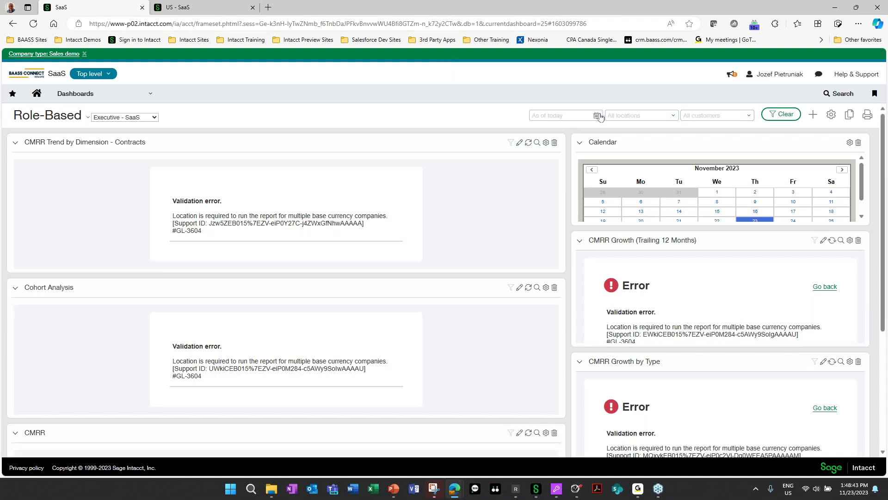
Step: Set the dashboard's as-of date to 12/31/2018 and its location to 100--US
click(580, 116)
text(12/)
text(3)
click(639, 115)
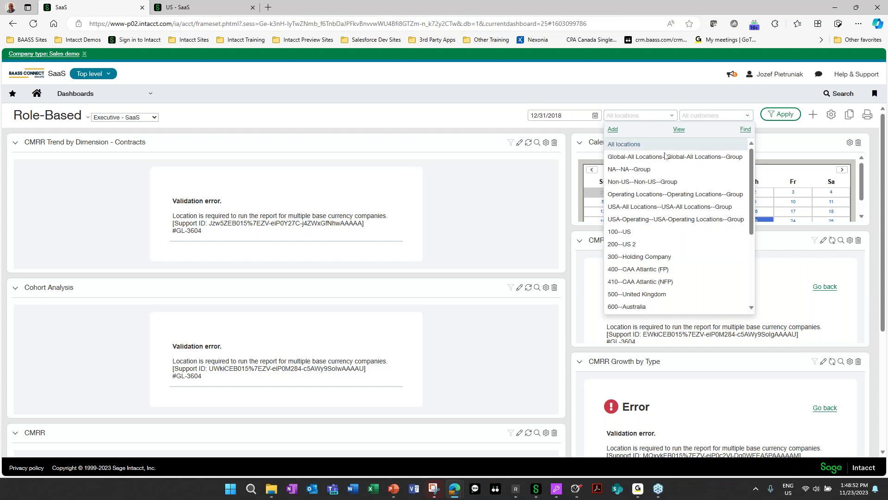
click(649, 232)
Step: Apply the 12/31/2018 and 100--US filters and scroll through the dashboard panels
click(781, 114)
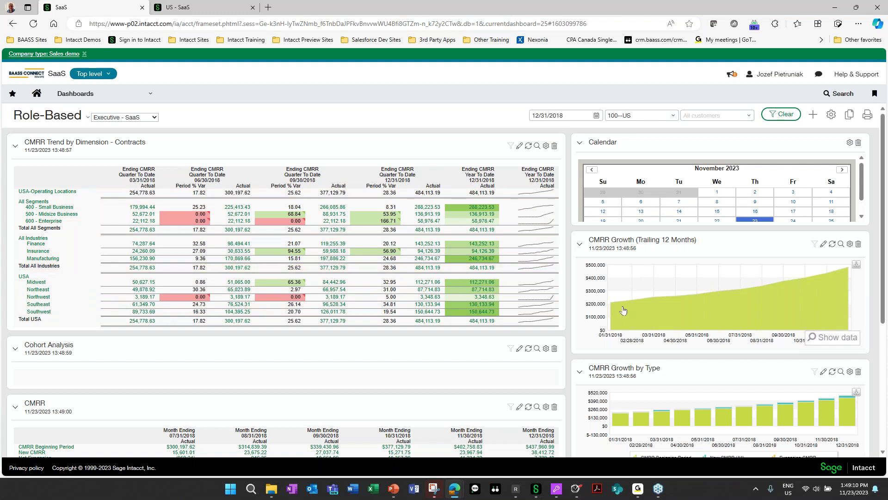
scroll(745, 319, down, 3)
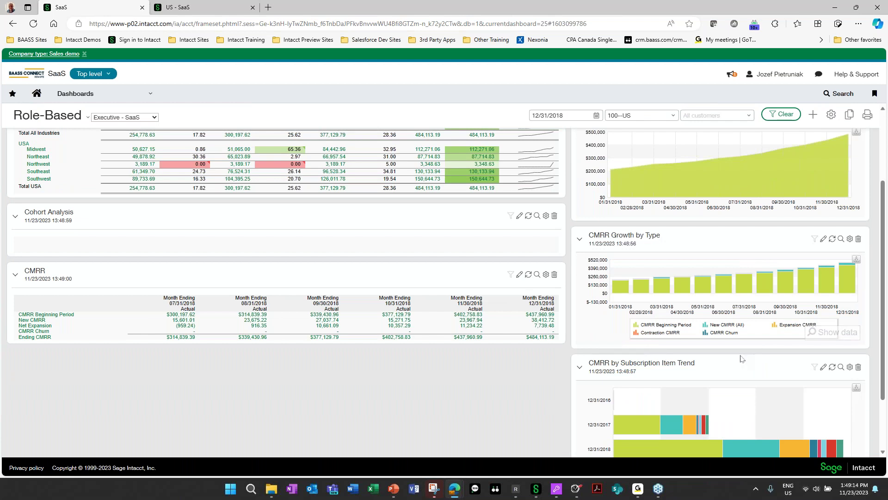
scroll(690, 366, down, 2)
scroll(229, 456, up, 5)
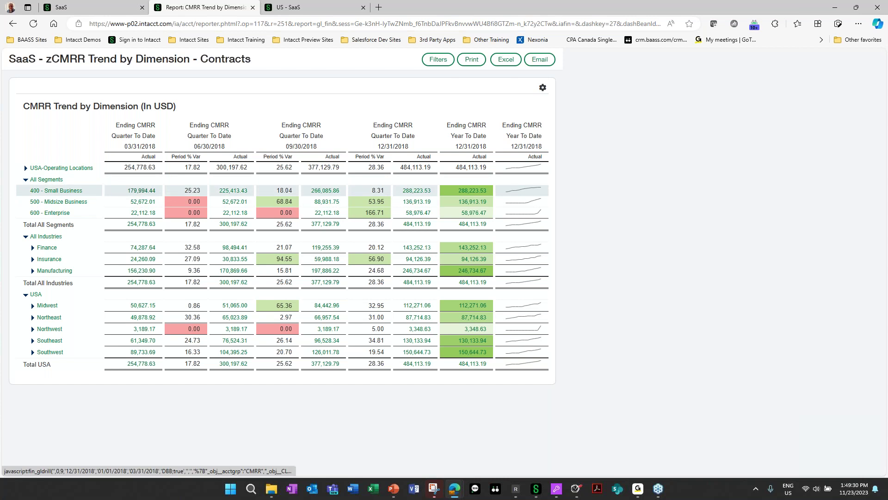
click(141, 190)
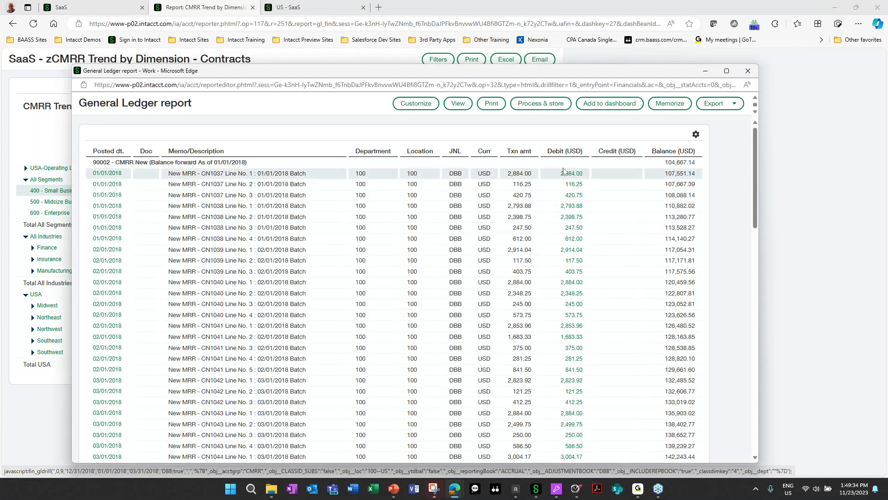
scroll(615, 301, down, 5)
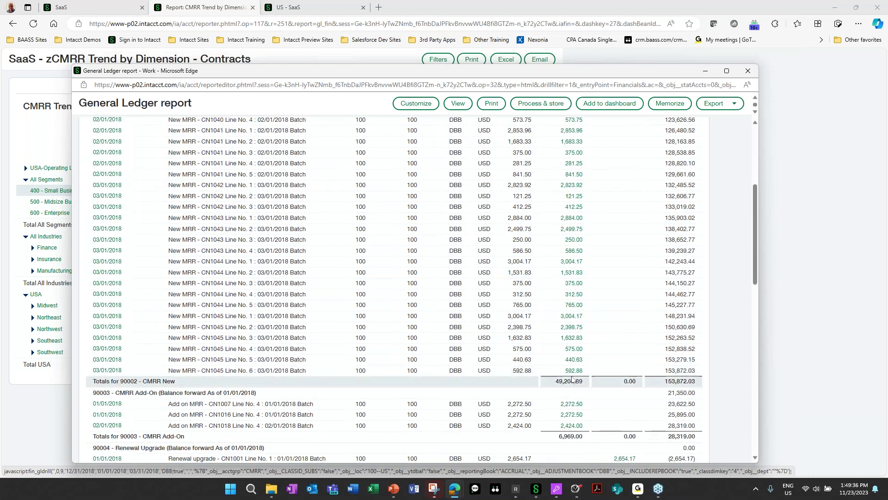
click(564, 218)
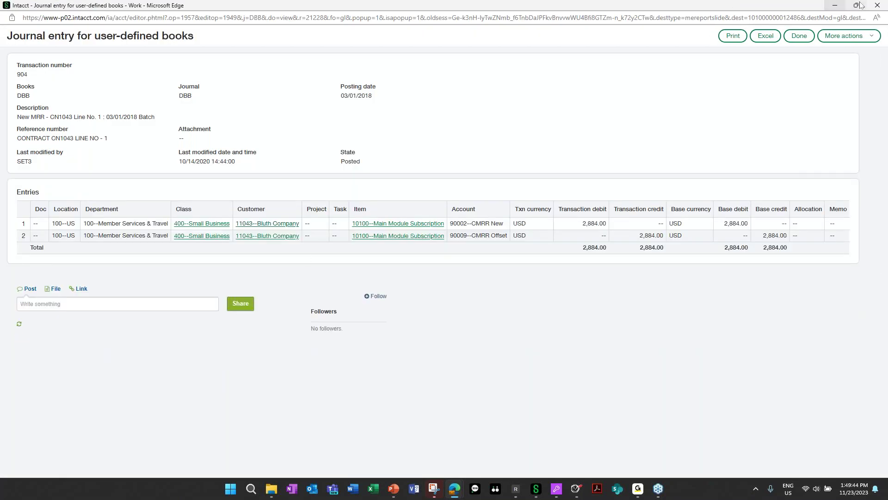
click(799, 36)
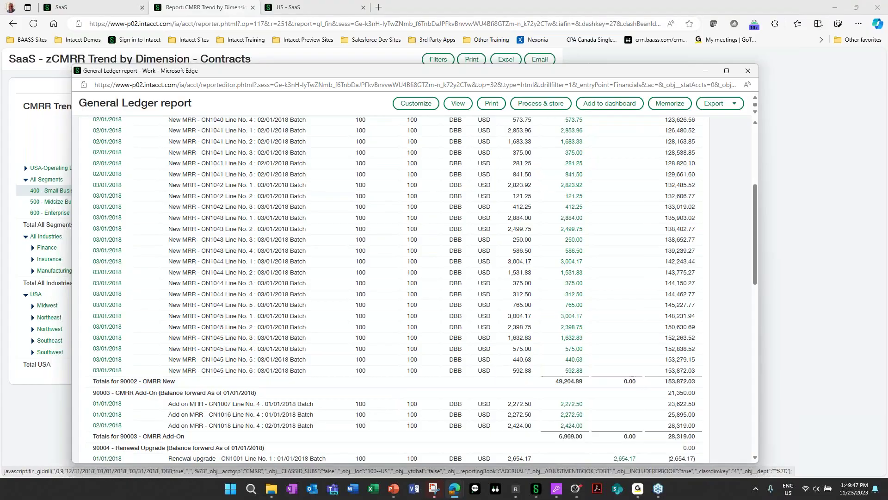
click(748, 70)
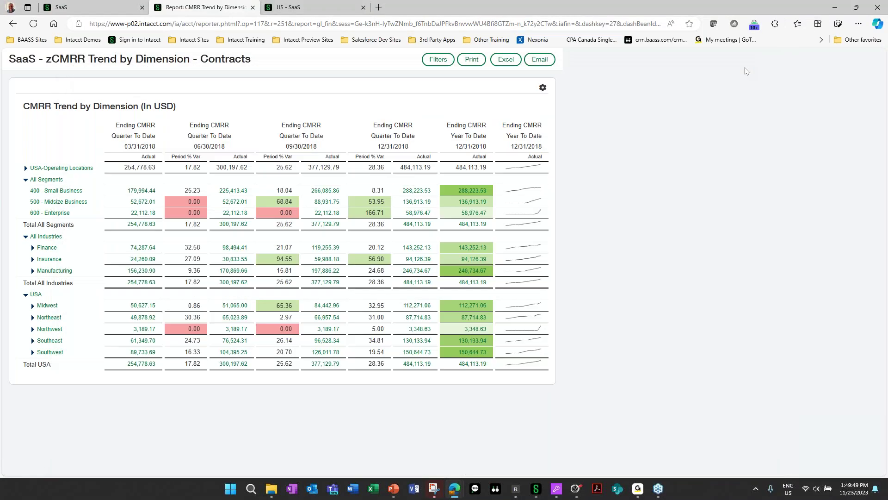
Step: Close the CMRR Trend by Dimension report tab to return to the Executive - SaaS dashboard
click(252, 8)
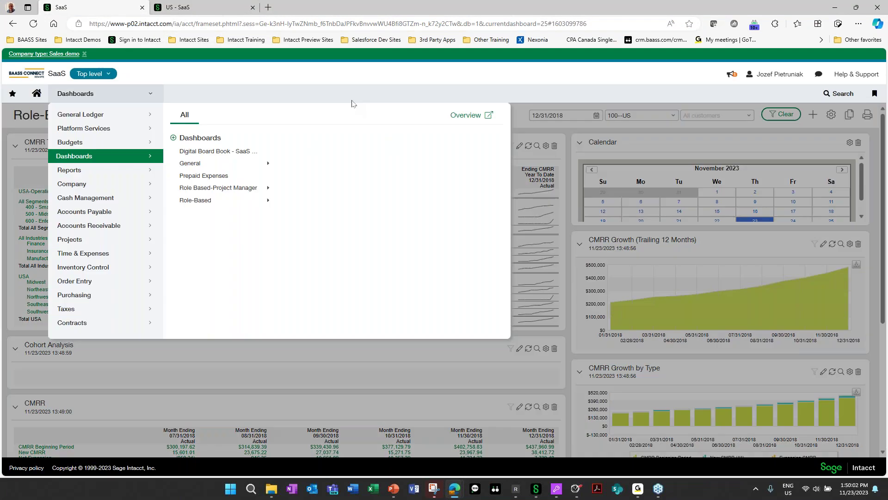